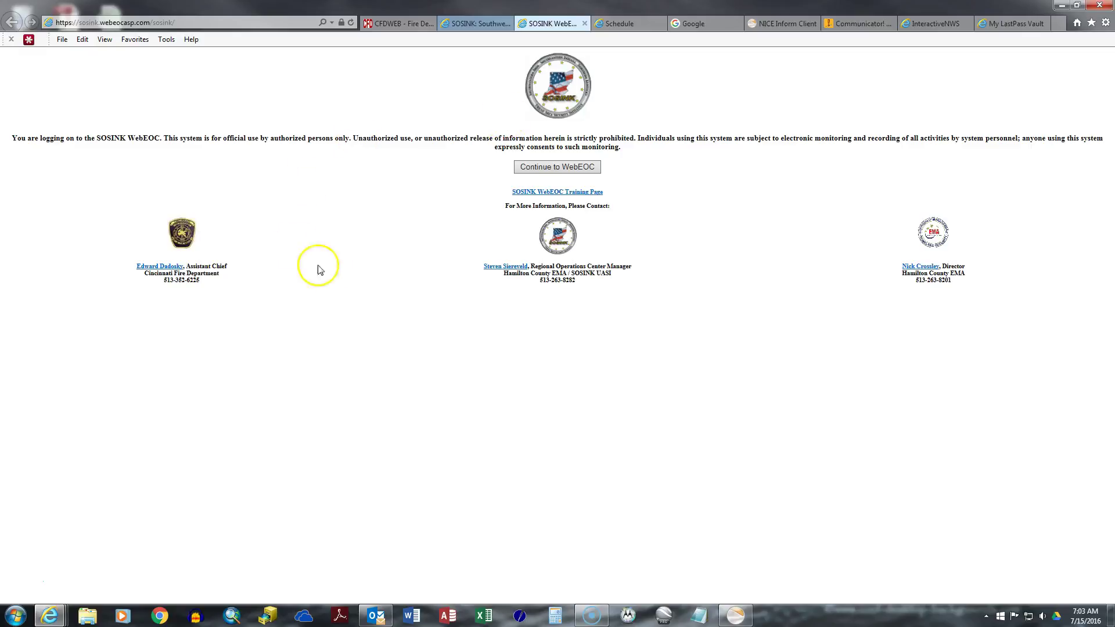
# - Accept the SOSINK usage notice to reach the WebEOC 7.8 login page
pyautogui.click(553, 170)
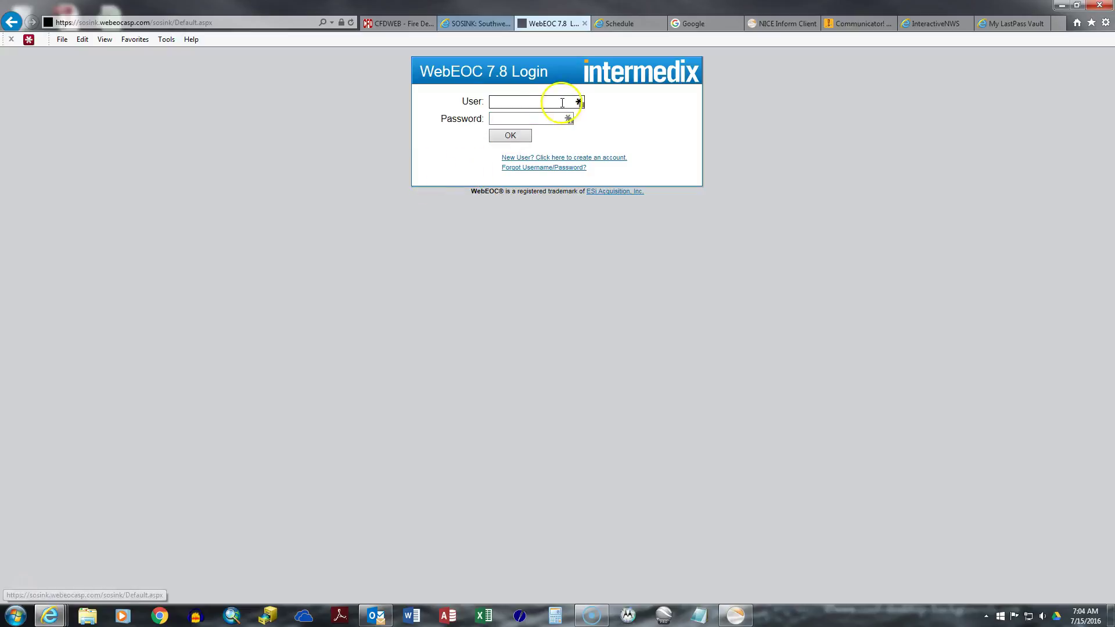
# - Submit the autofilled user name and password to log in
pyautogui.click(517, 137)
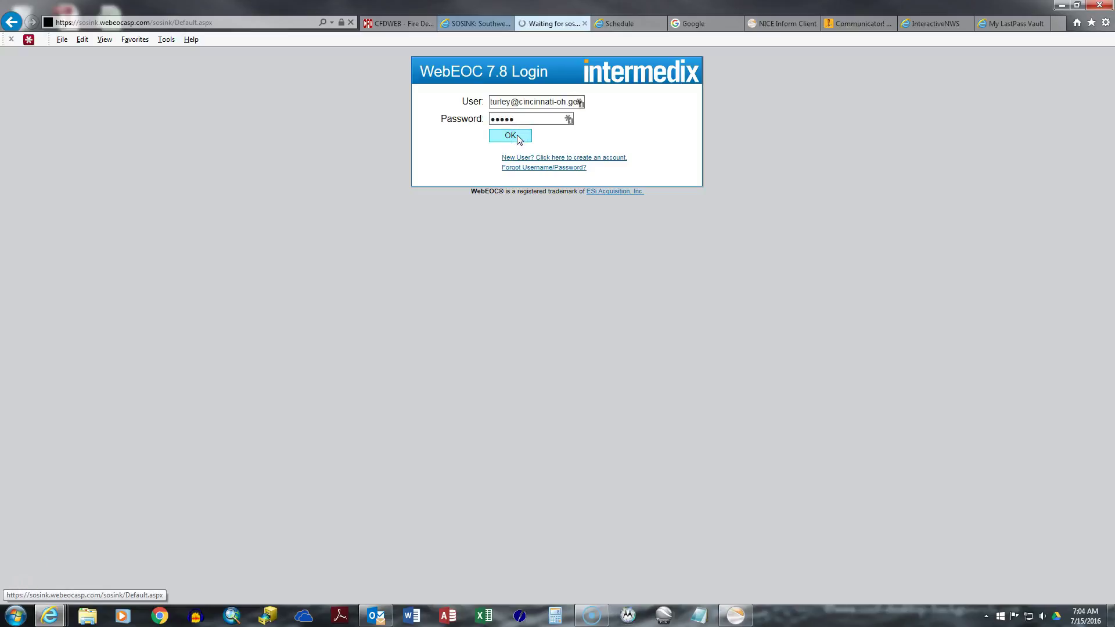
pyautogui.click(321, 418)
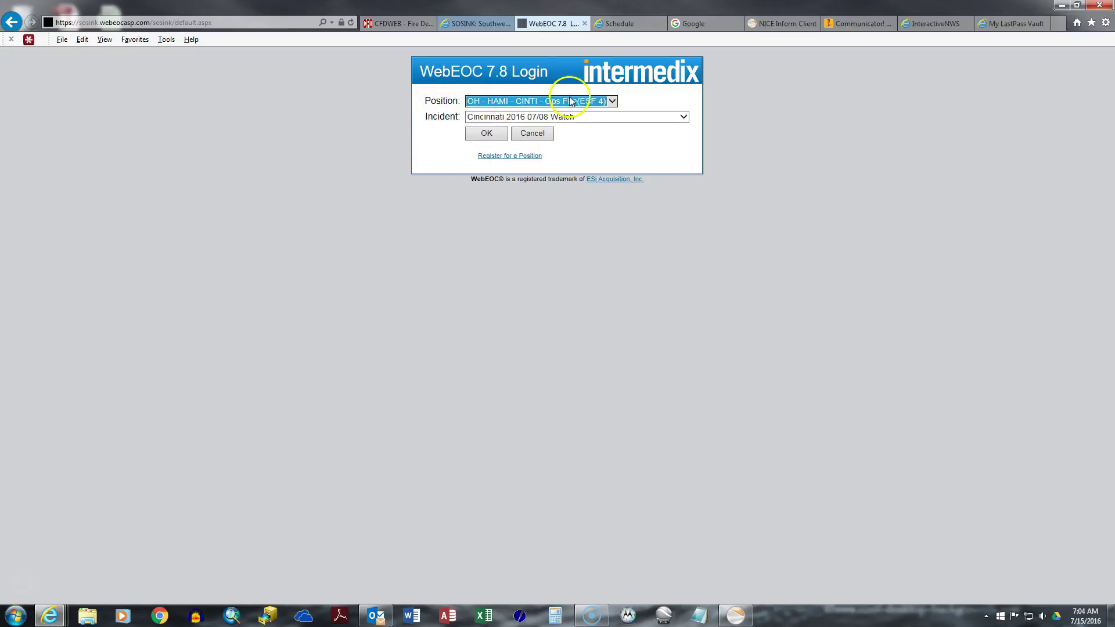
# - Choose position OH - HAMI - Executive EOC Director, keep incident Cincinnati 2016 07/08 Watch, and proceed
pyautogui.click(611, 103)
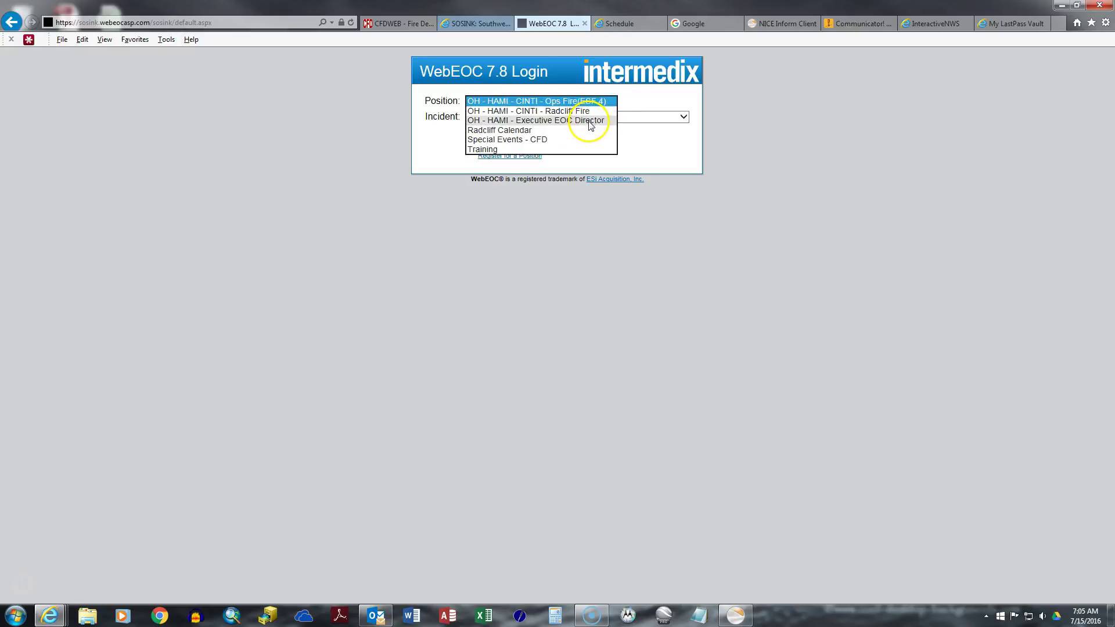
pyautogui.click(591, 120)
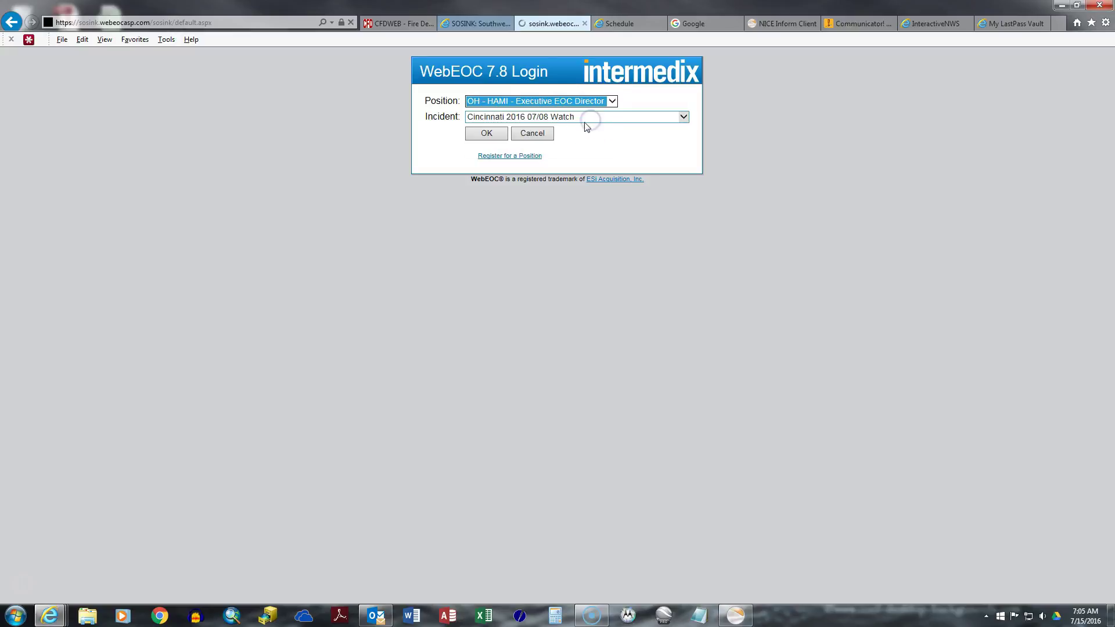
pyautogui.press('Tab')
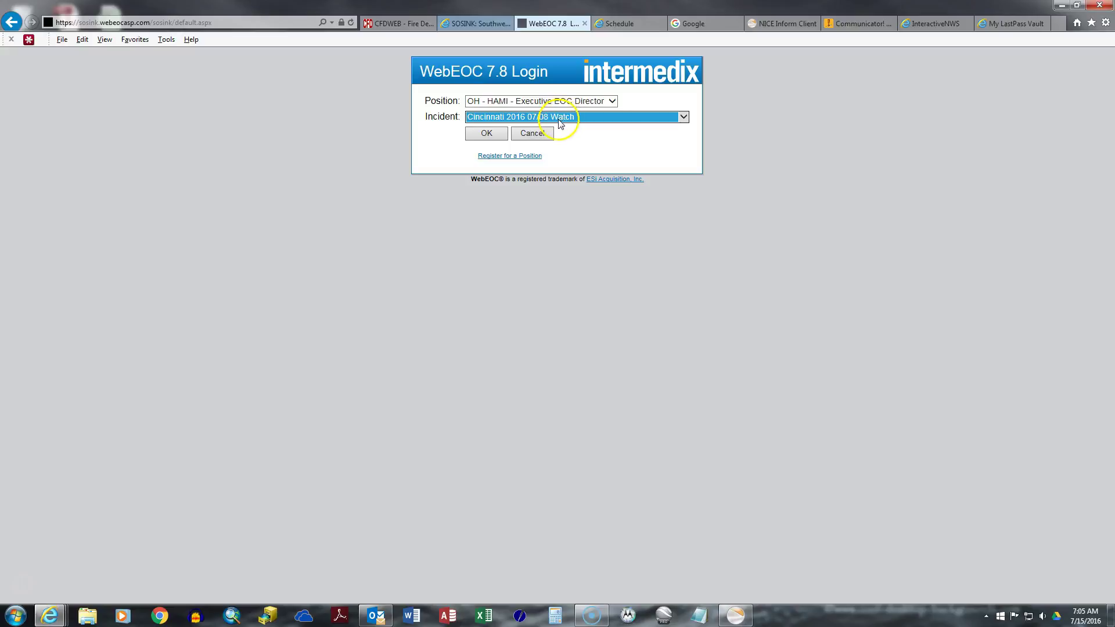
pyautogui.click(684, 118)
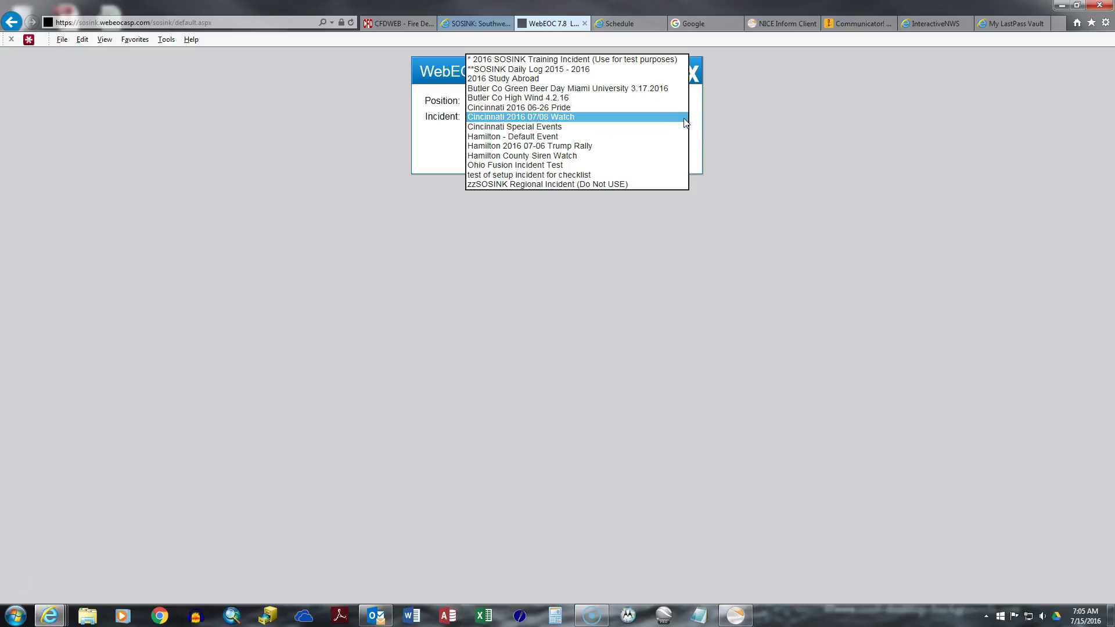
pyautogui.click(605, 116)
pyautogui.click(485, 136)
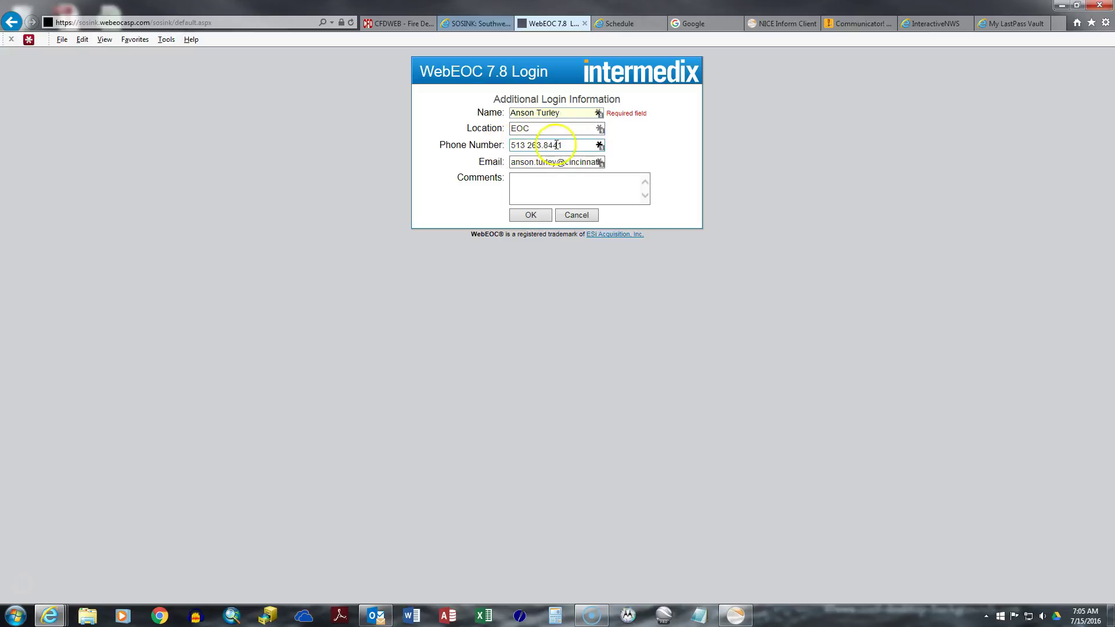
# - Confirm the prefilled Additional Login Information form unchanged
pyautogui.click(527, 216)
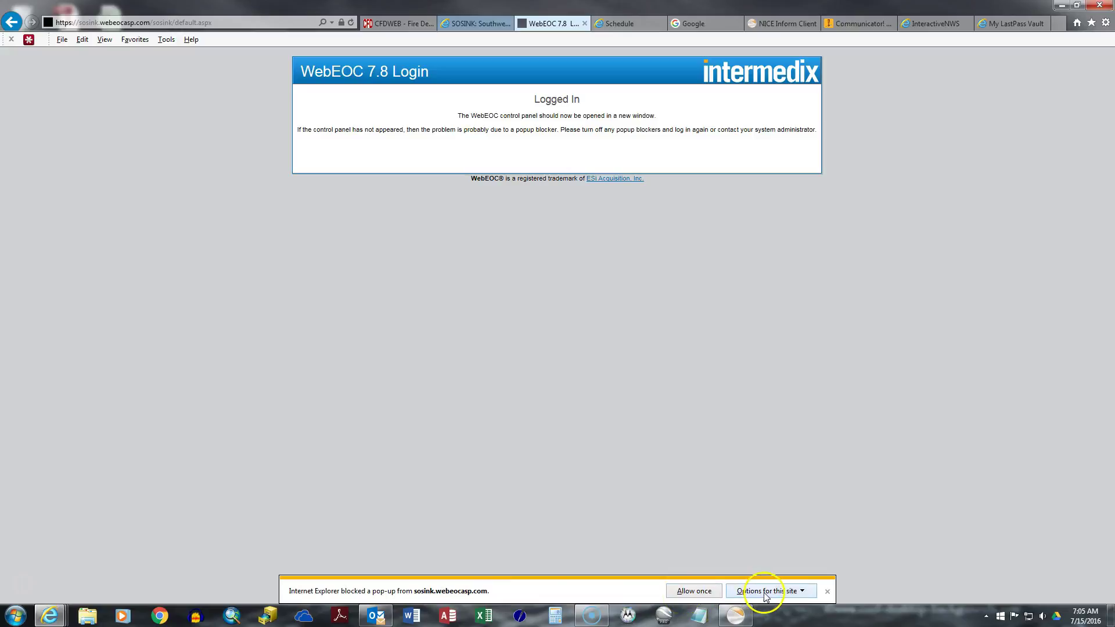
# - Always allow pop-ups for the WebEOC site and retry so the control panel opens
pyautogui.click(804, 591)
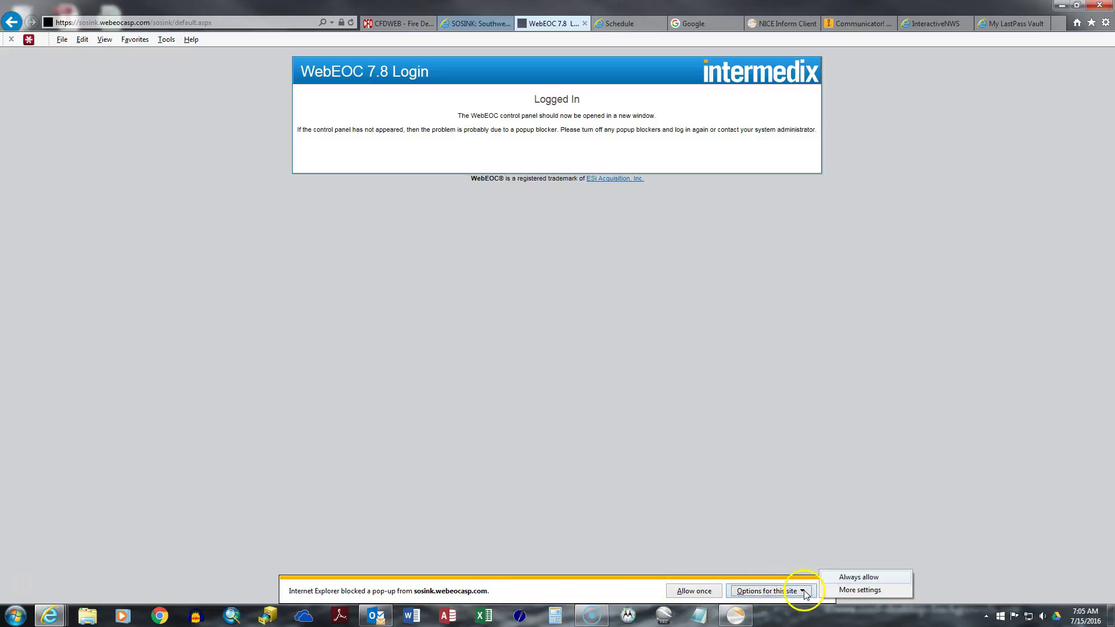
pyautogui.click(836, 577)
pyautogui.click(595, 366)
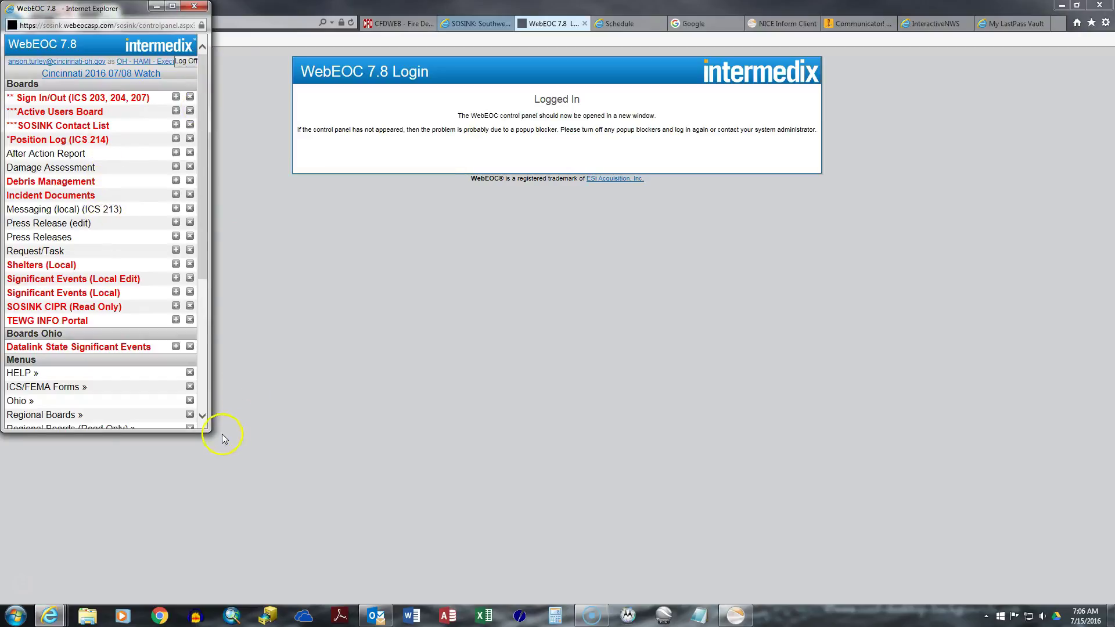
# - Enlarge the control panel, open Sign In/Out (ICS 203, 204, 207), view its sign-in form, then close it unsaved
pyautogui.moveTo(208, 430); pyautogui.dragTo(315, 495)
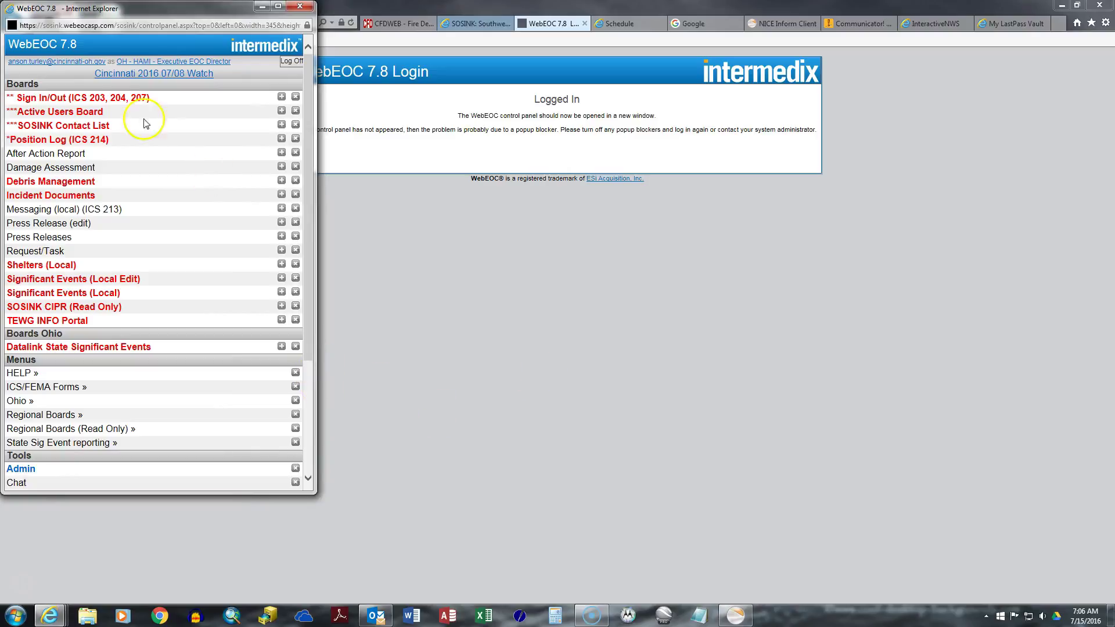
pyautogui.click(110, 99)
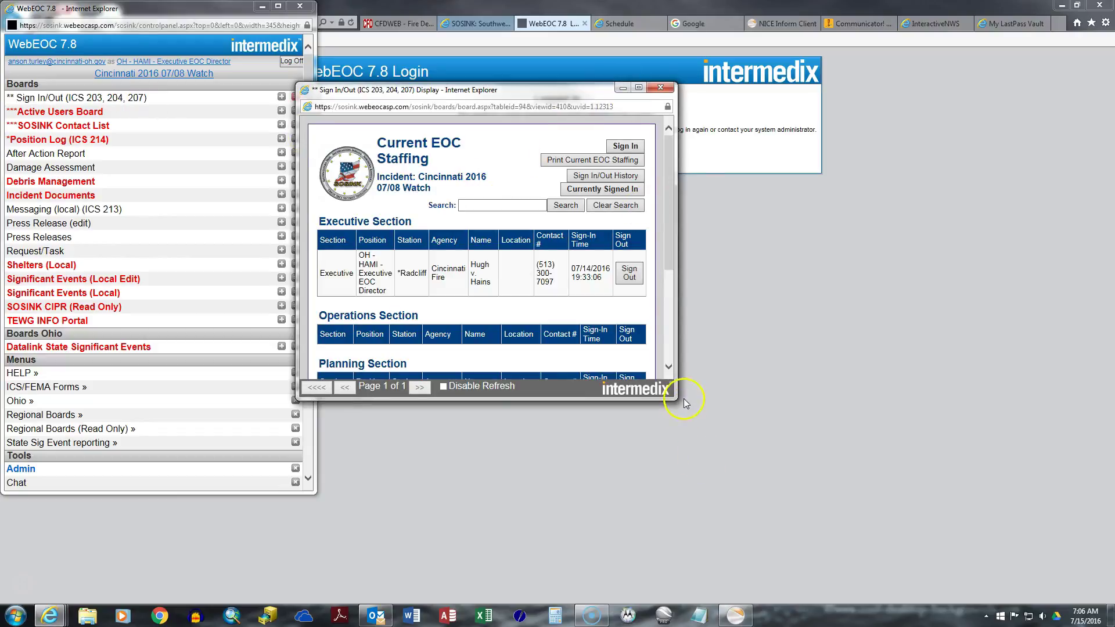
pyautogui.moveTo(675, 400); pyautogui.dragTo(1016, 476)
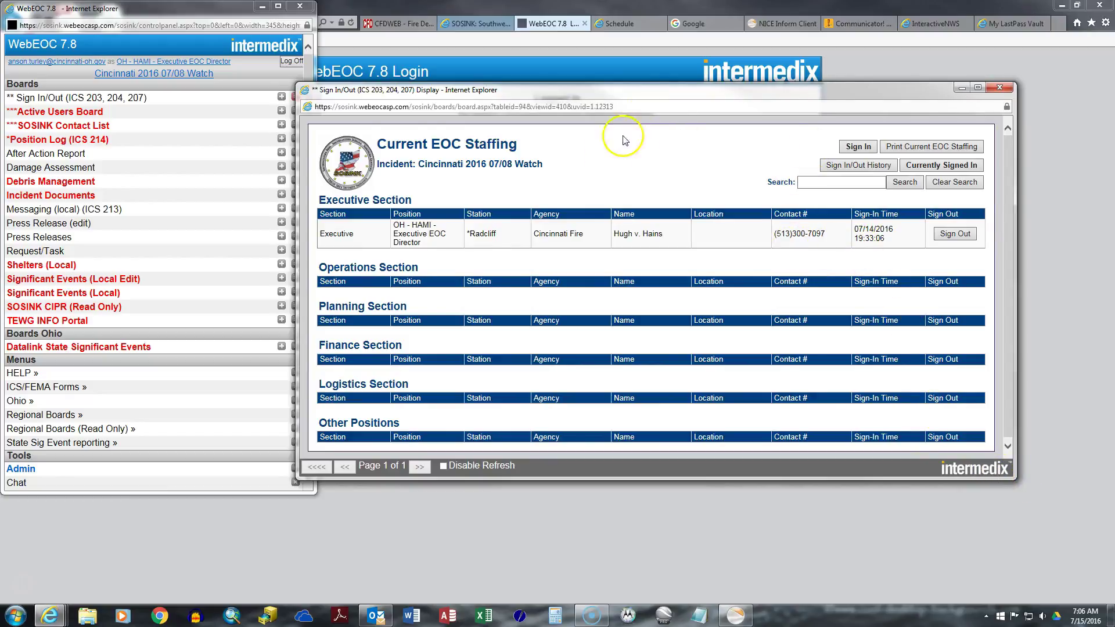
pyautogui.scroll(-1, 418, 268)
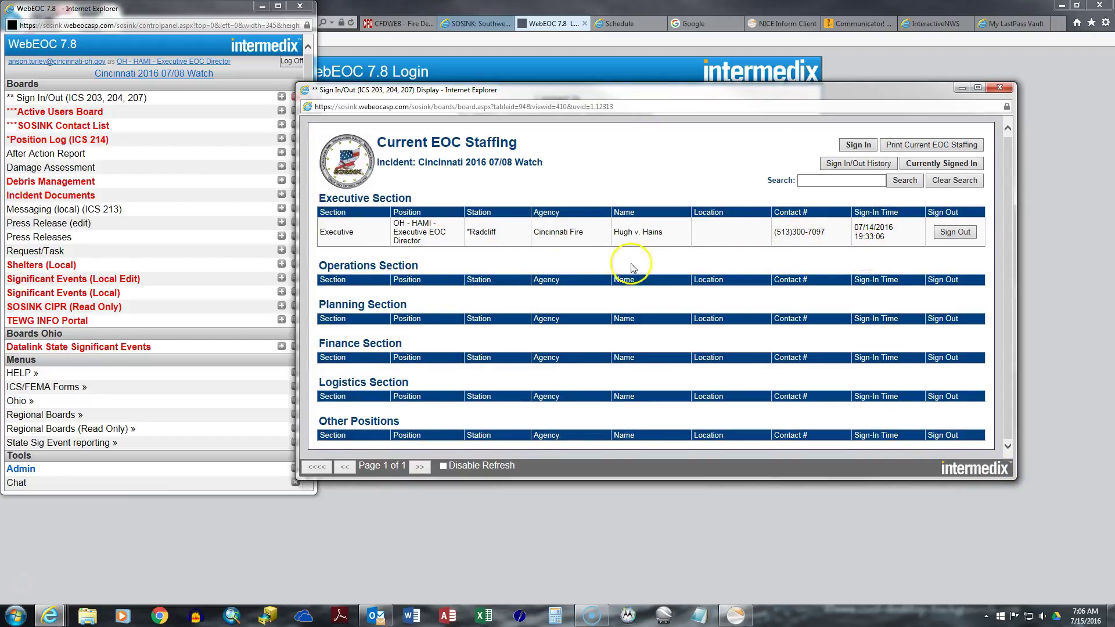
pyautogui.click(850, 146)
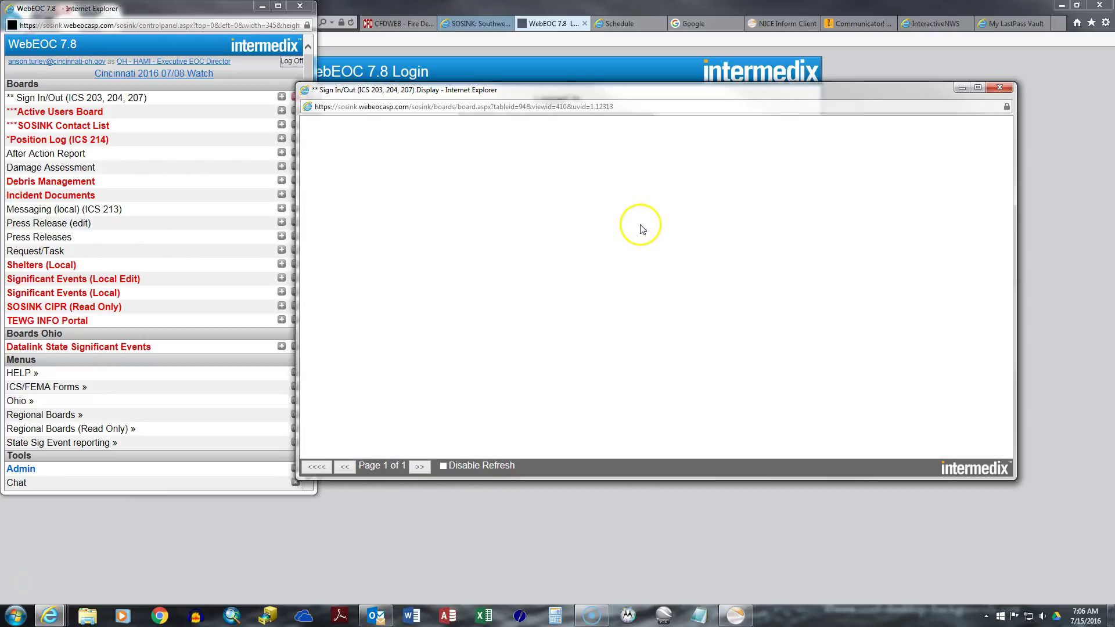
pyautogui.click(512, 206)
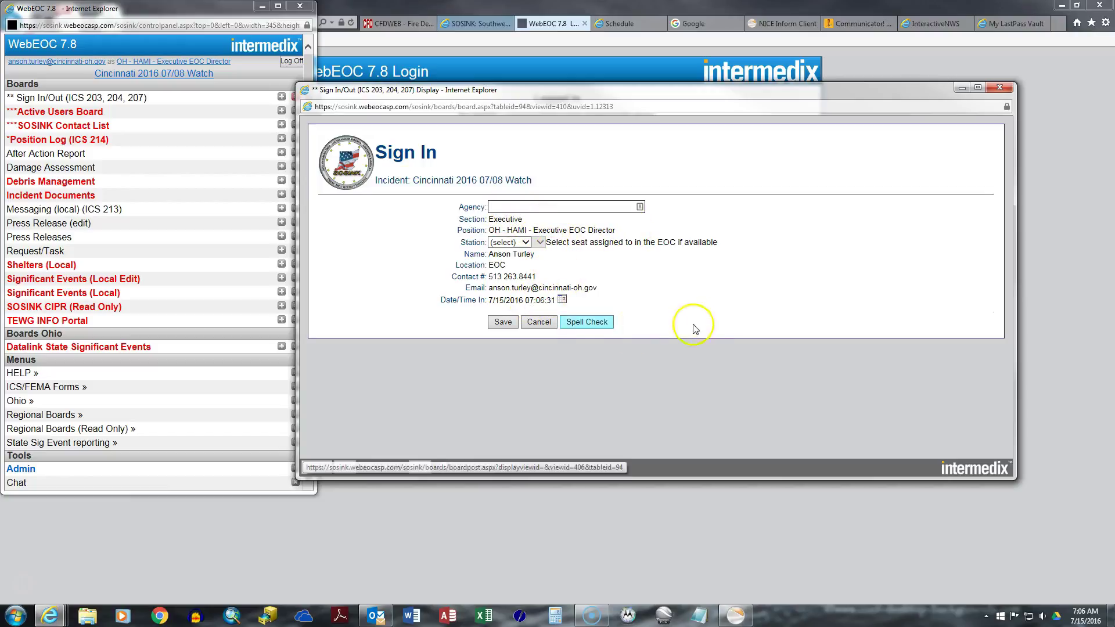
pyautogui.click(1000, 89)
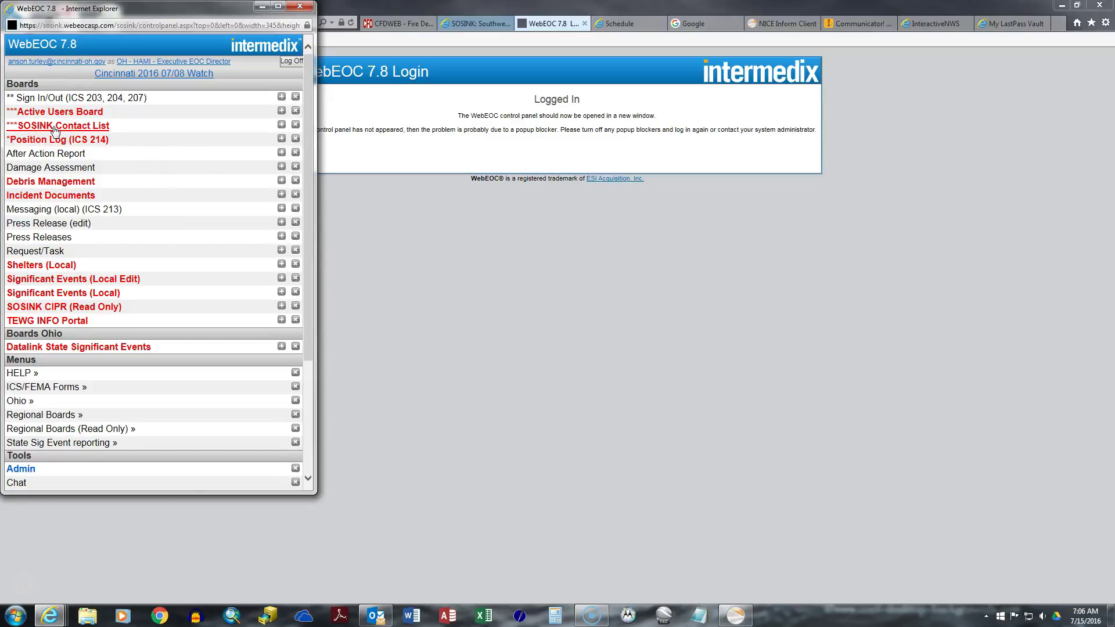
# - Maximize the SOSINK Contact List, filter it by Cincinnati county, then close the window
pyautogui.click(54, 127)
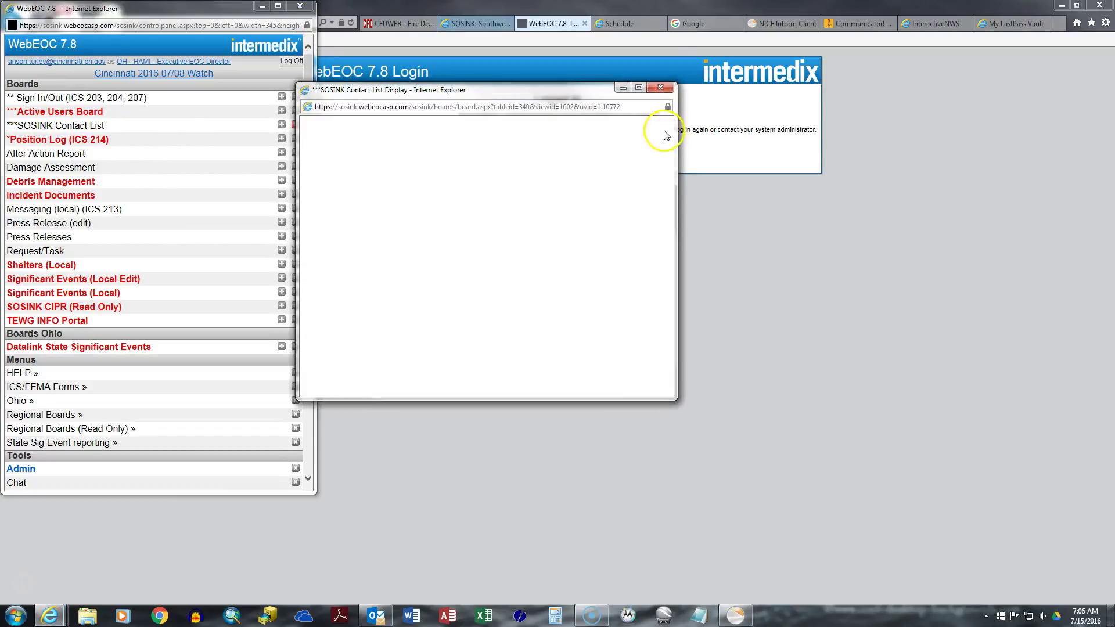
pyautogui.click(639, 89)
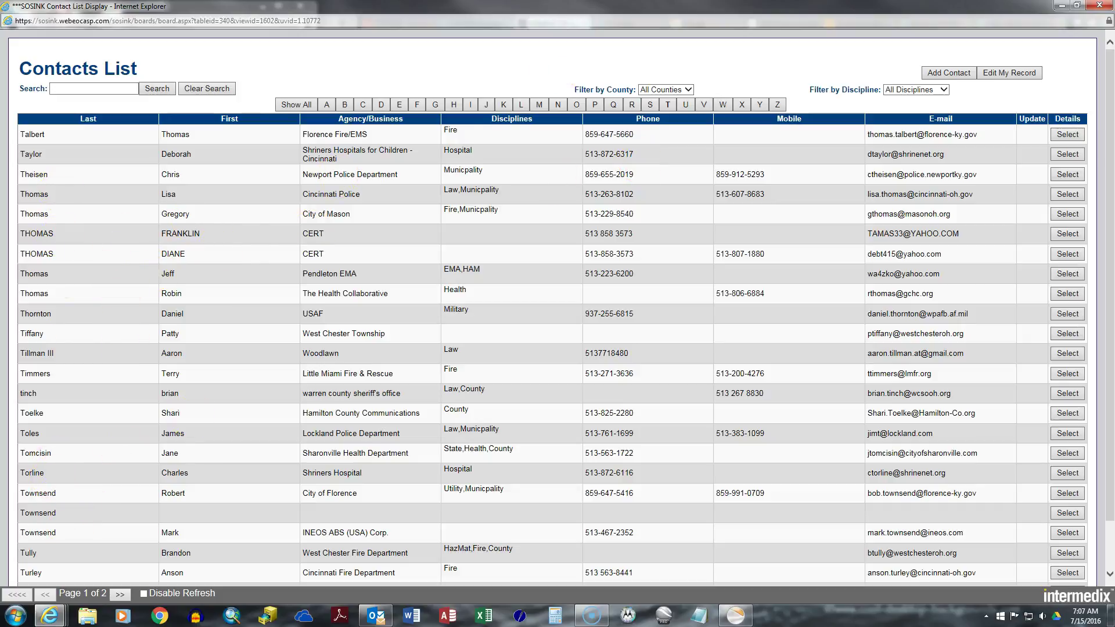
pyautogui.click(688, 88)
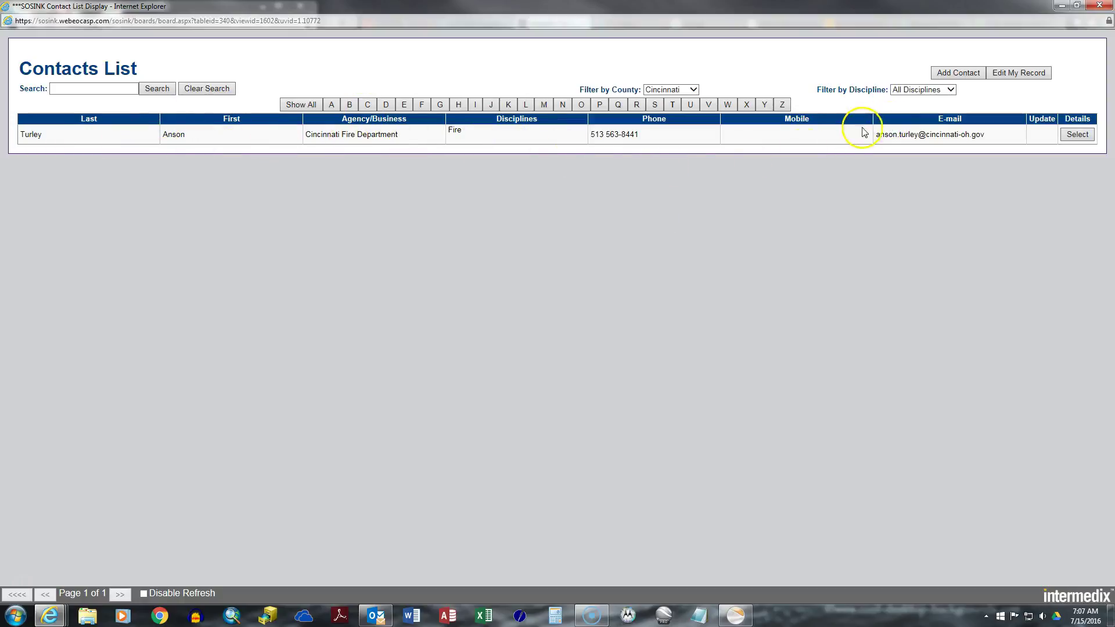
pyautogui.click(694, 90)
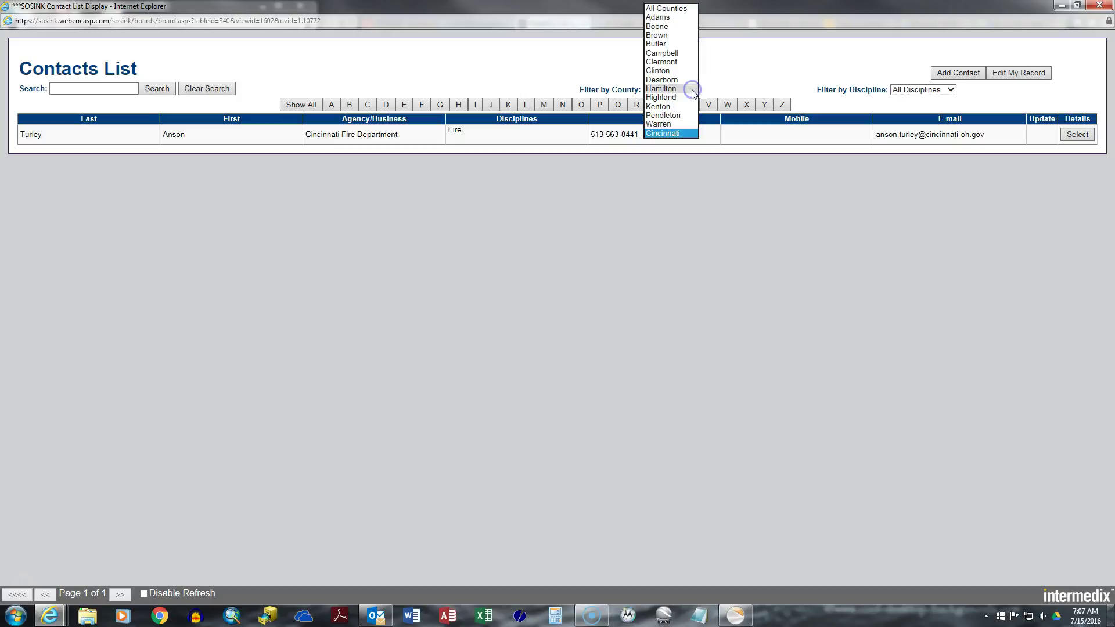
pyautogui.click(771, 70)
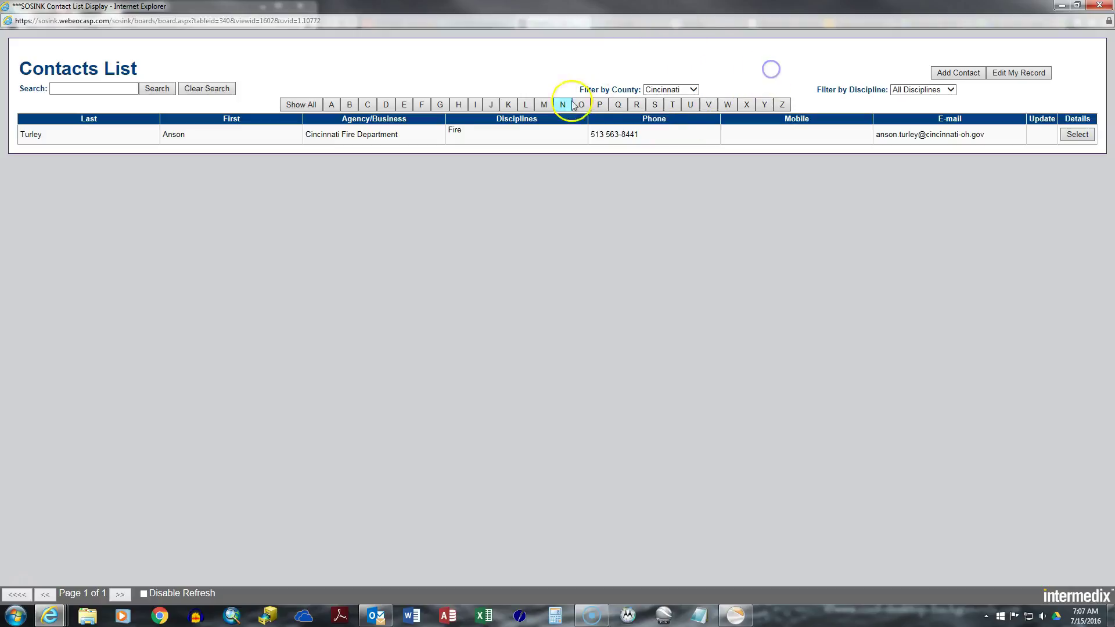
pyautogui.click(1098, 7)
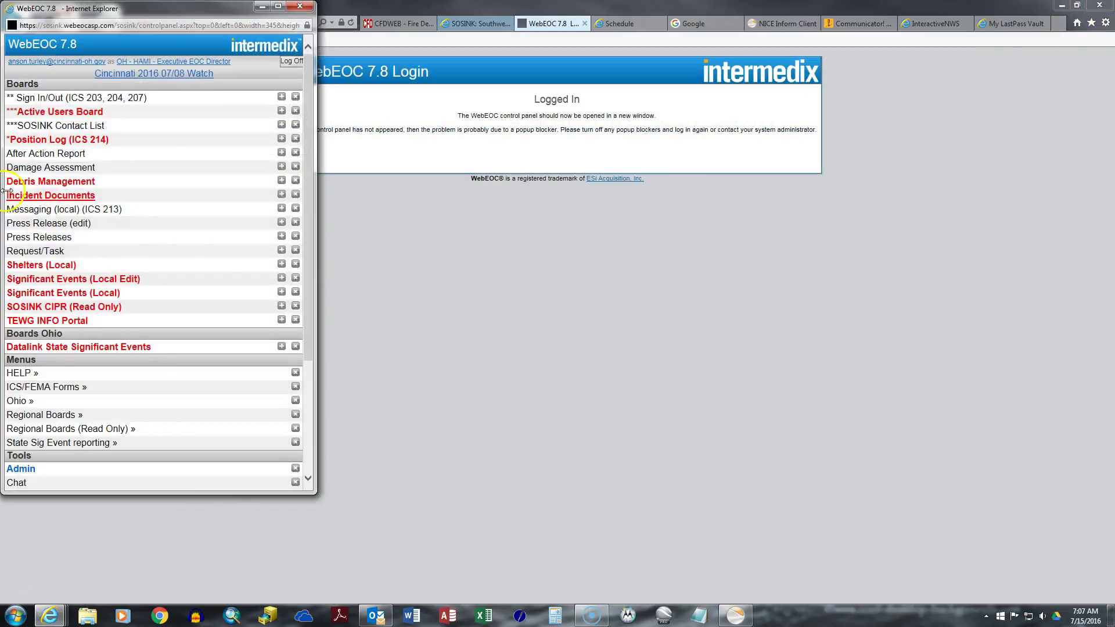
pyautogui.click(39, 196)
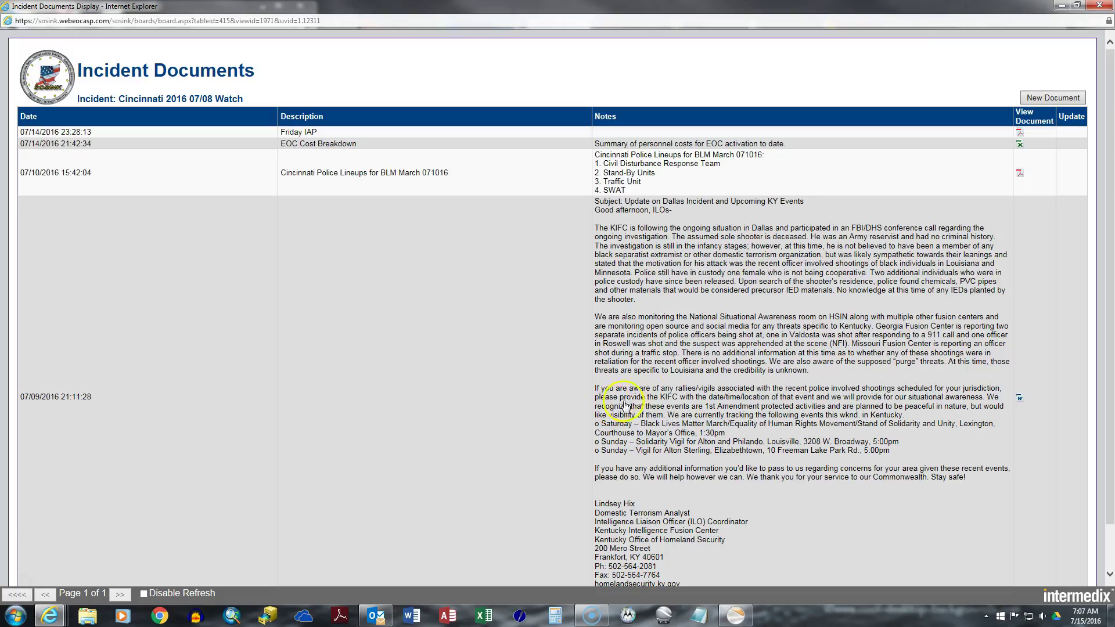
pyautogui.scroll(-2, 655, 393)
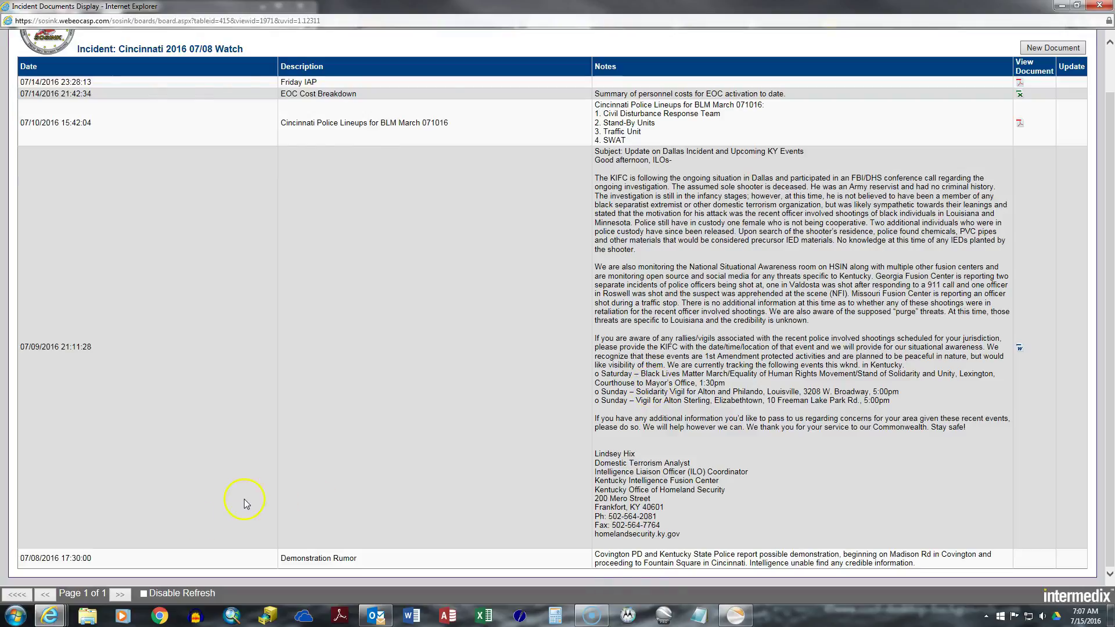
pyautogui.scroll(2, 244, 503)
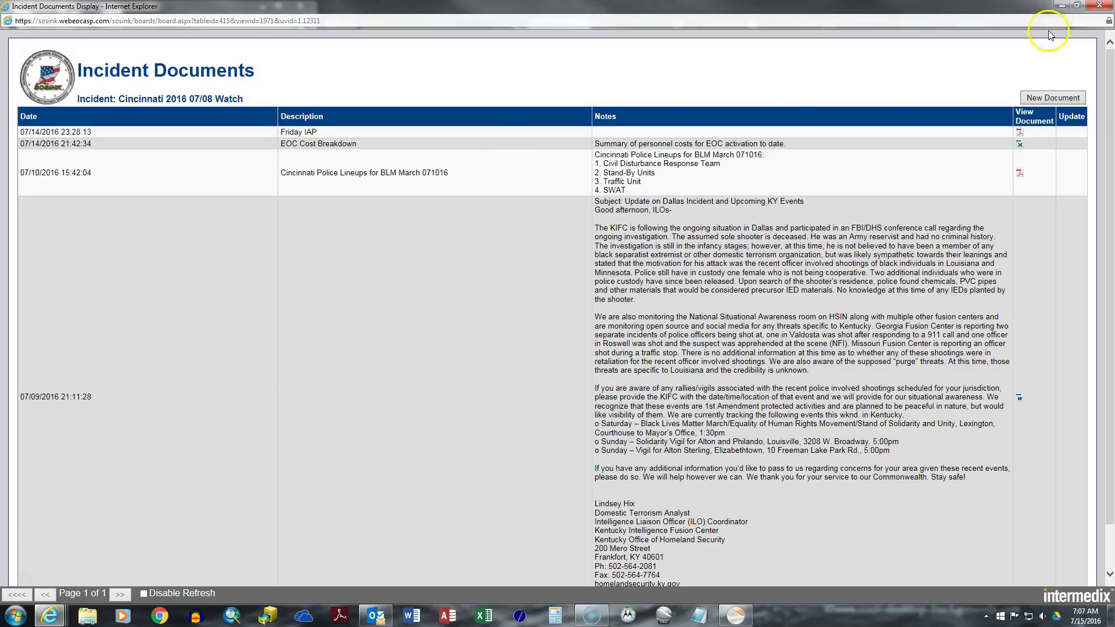
pyautogui.click(1100, 6)
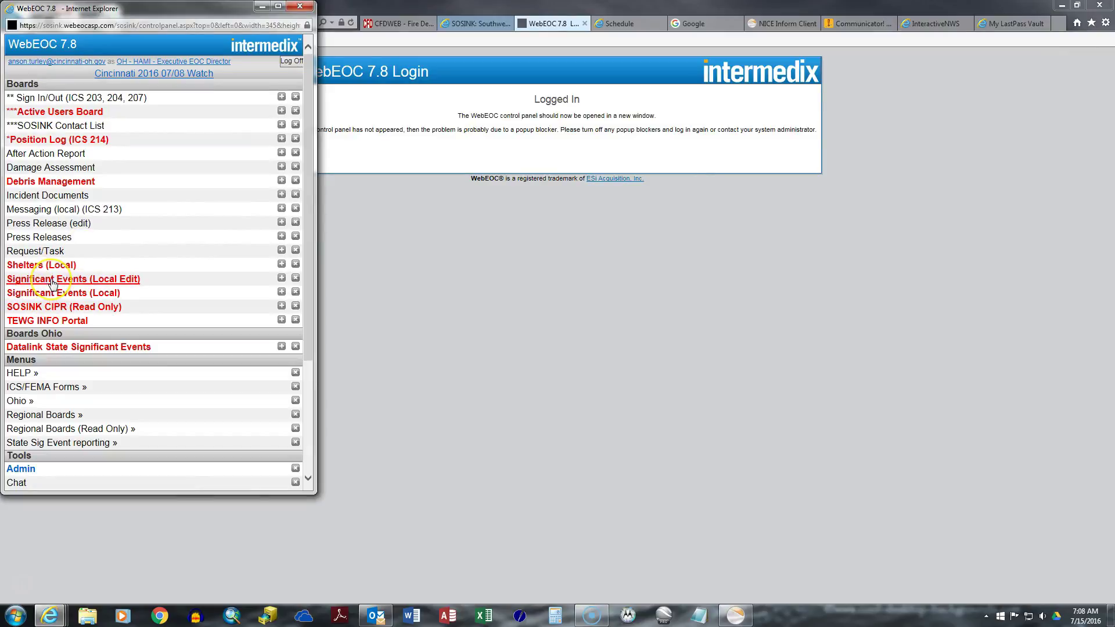
pyautogui.click(52, 280)
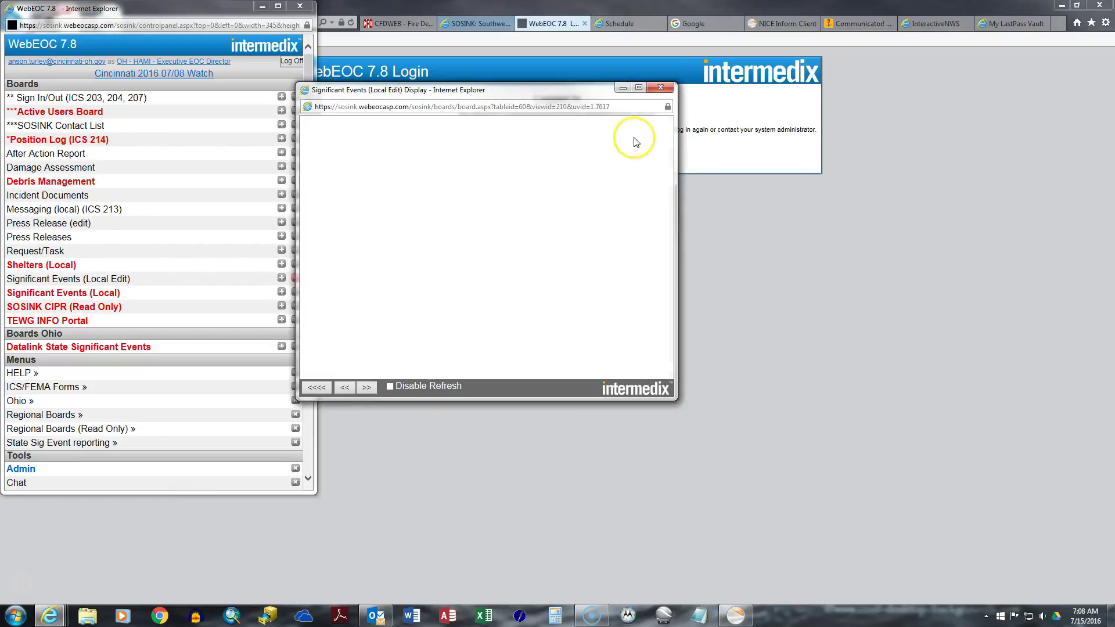
pyautogui.click(638, 88)
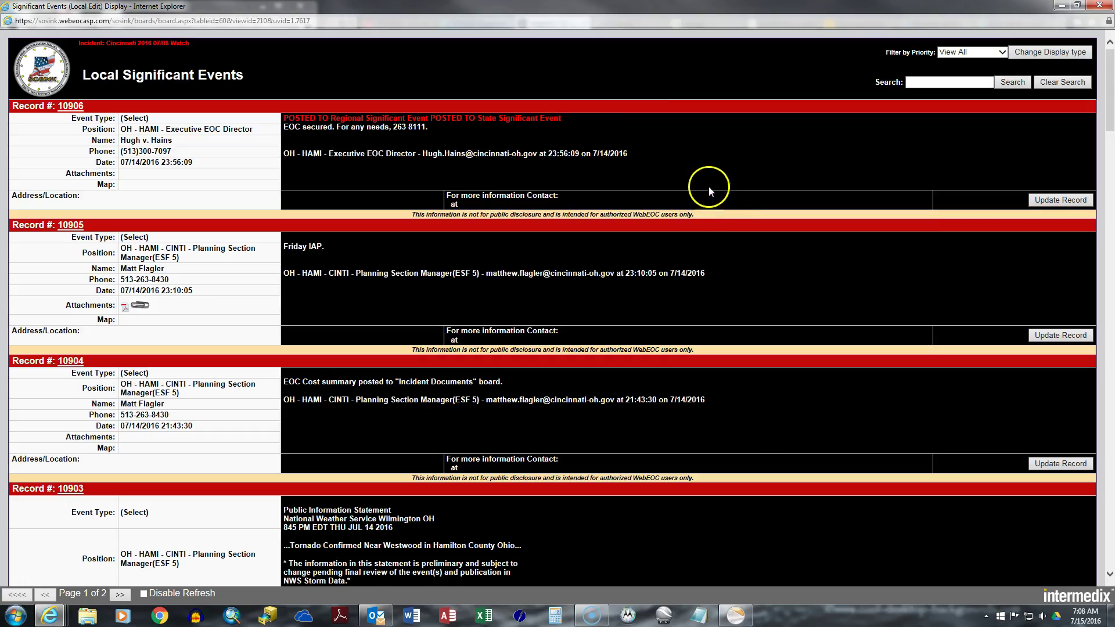
pyautogui.scroll(-7, 698, 180)
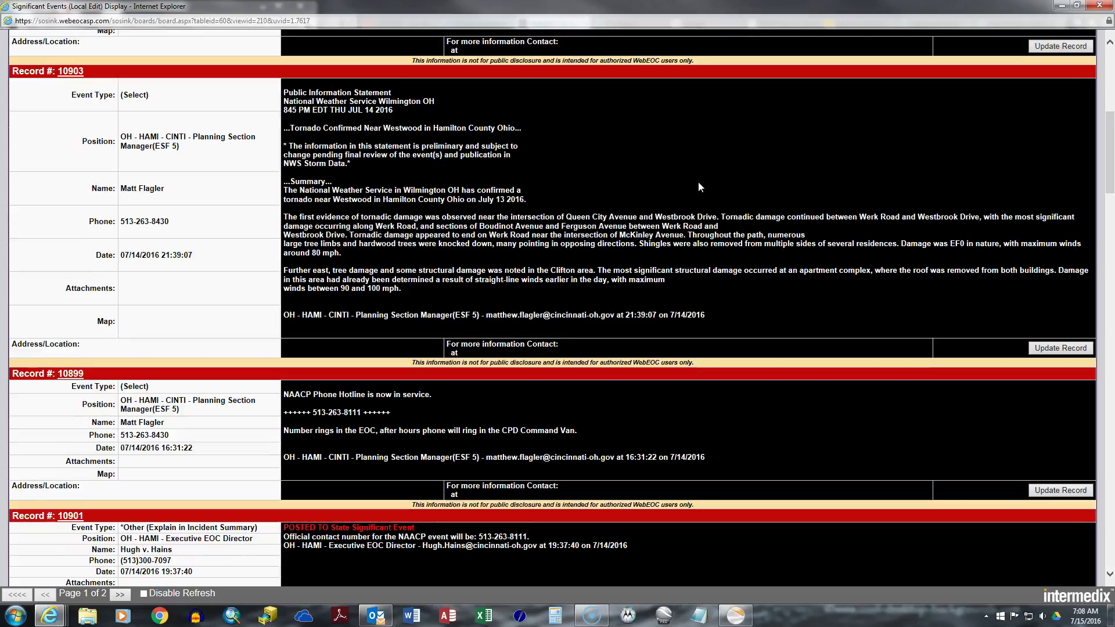
pyautogui.scroll(7, 388, 238)
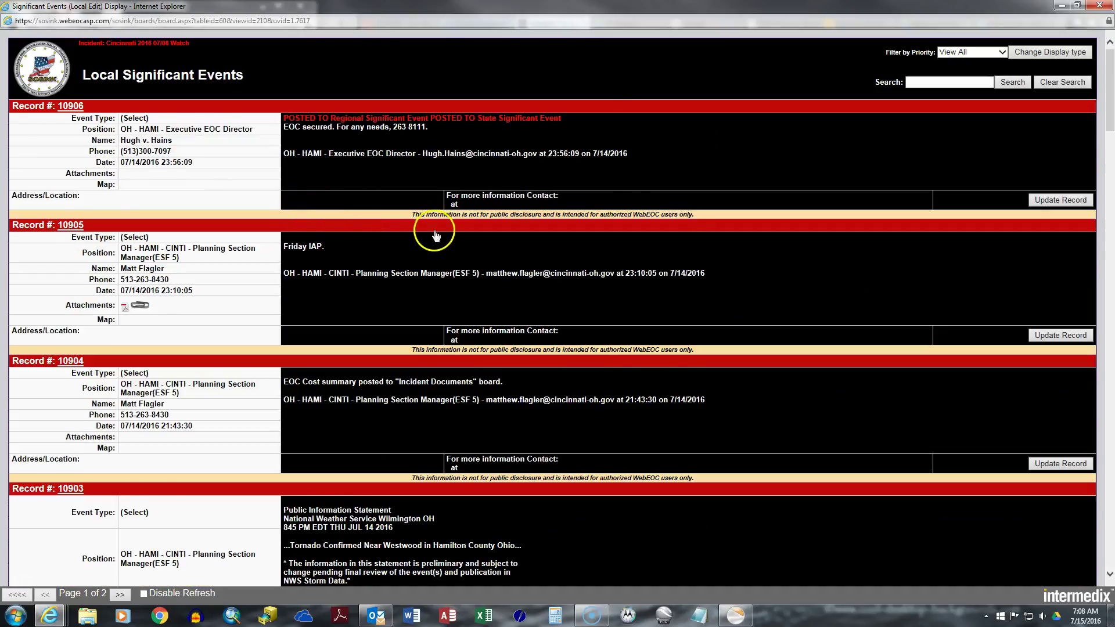
pyautogui.scroll(-2, 434, 230)
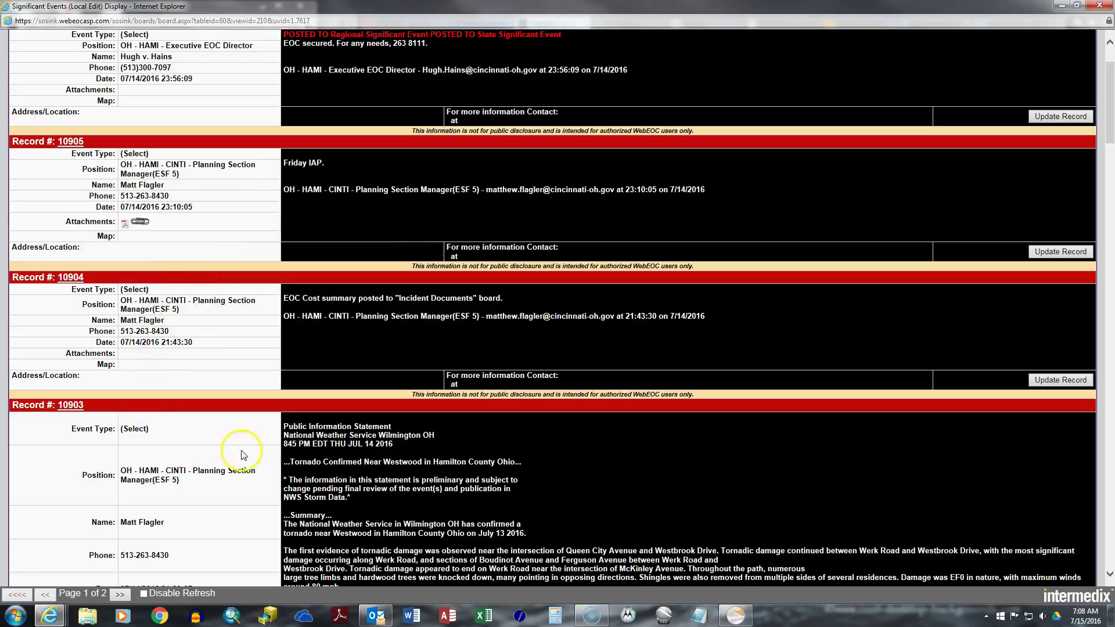
pyautogui.scroll(-3, 327, 469)
pyautogui.scroll(-2, 349, 423)
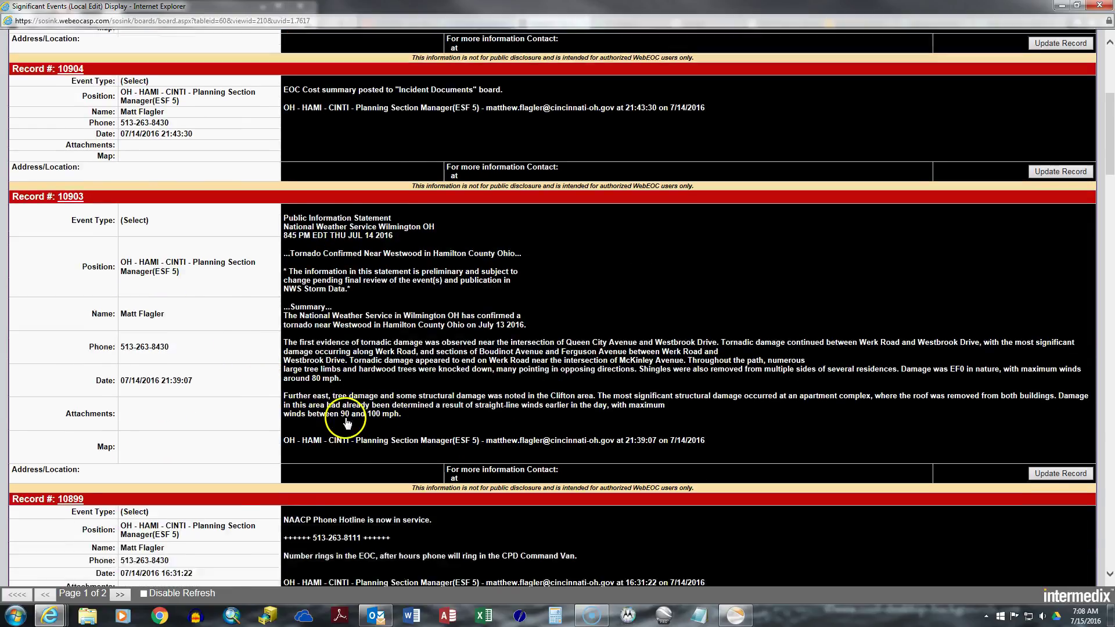
pyautogui.scroll(-5, 345, 417)
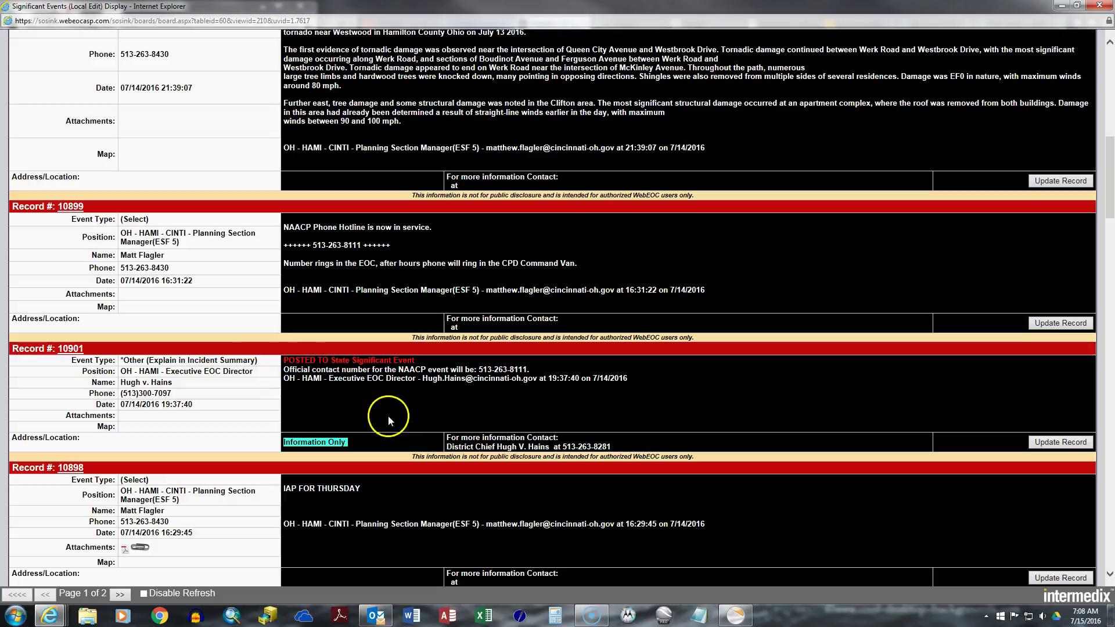
pyautogui.click(1098, 5)
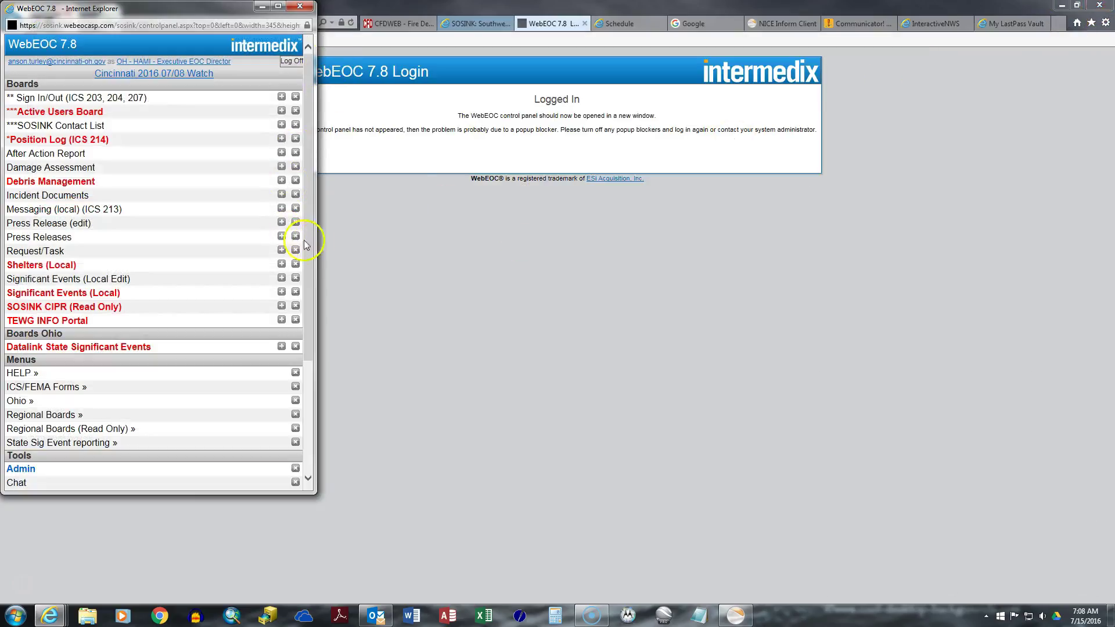